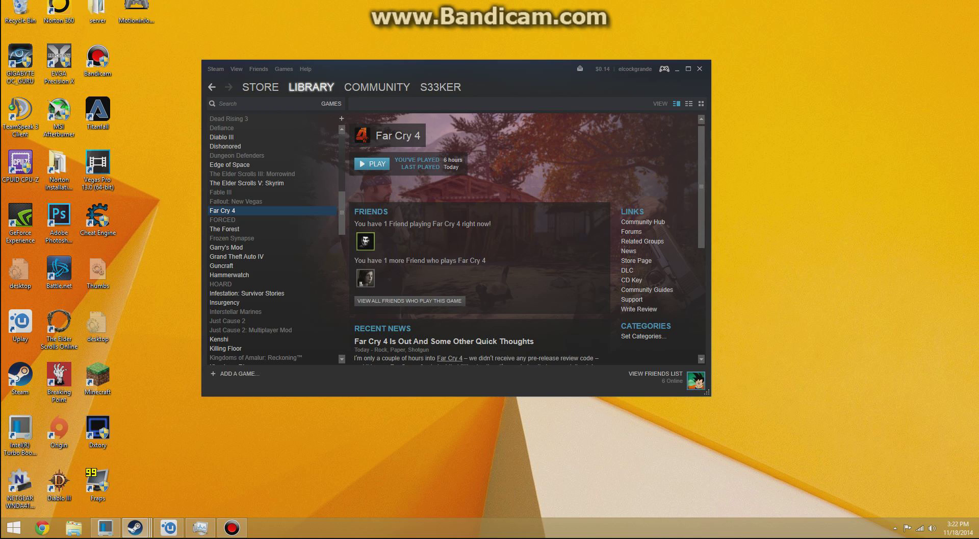
# - Confirm -noforcemaccel as the launch option in Far Cry 4's properties and close the properties window
pyautogui.rightClick(221, 210)
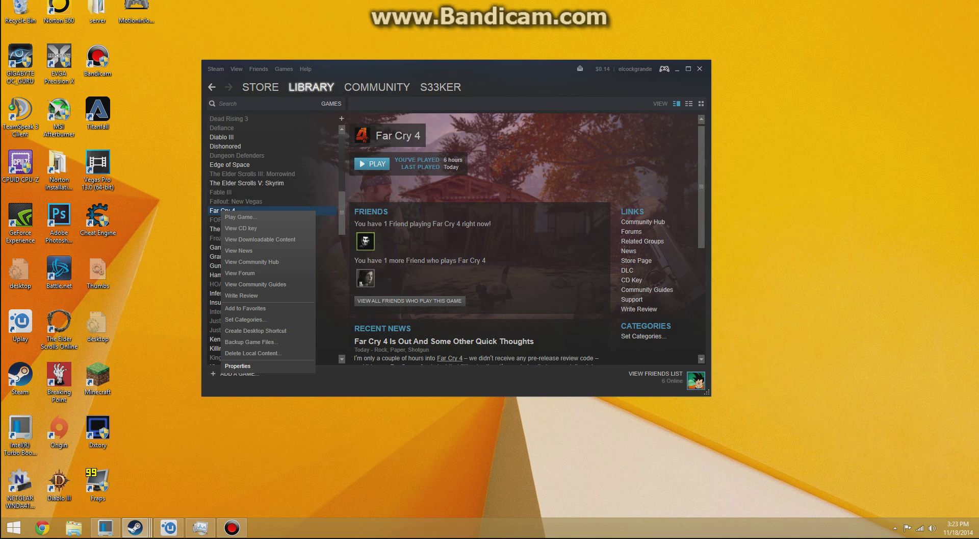
pyautogui.click(238, 366)
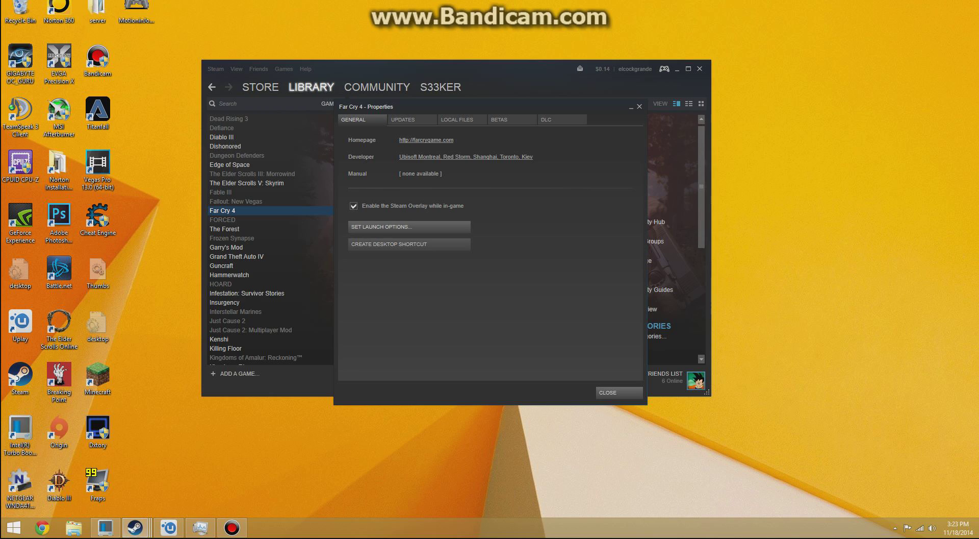
pyautogui.click(409, 227)
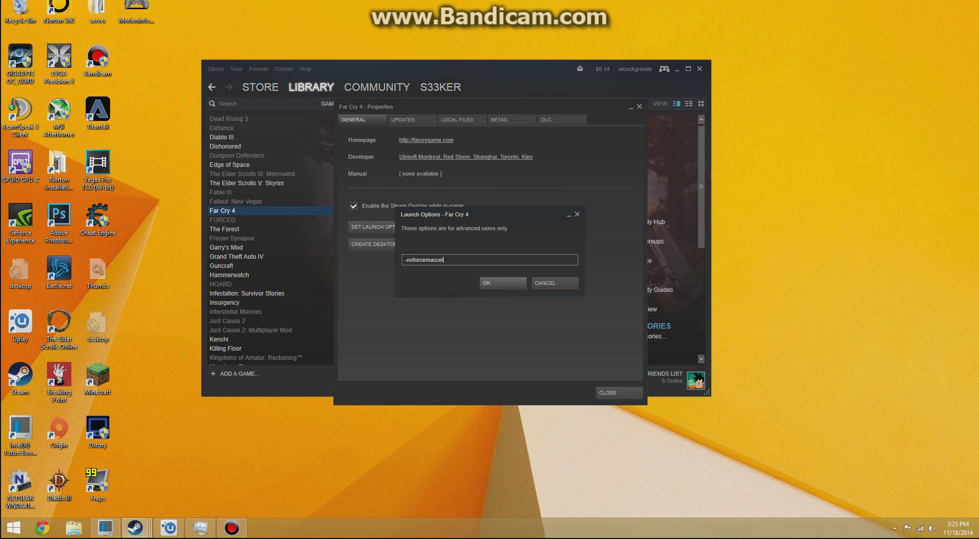
pyautogui.moveTo(444, 260)
pyautogui.mouseDown()
pyautogui.moveTo(404, 259)
pyautogui.moveTo(445, 259)
pyautogui.moveTo(404, 259)
pyautogui.moveTo(445, 260)
pyautogui.moveTo(433, 260)
pyautogui.mouseUp()
pyautogui.moveTo(433, 260); pyautogui.dragTo(445, 260)
pyautogui.press('Return')
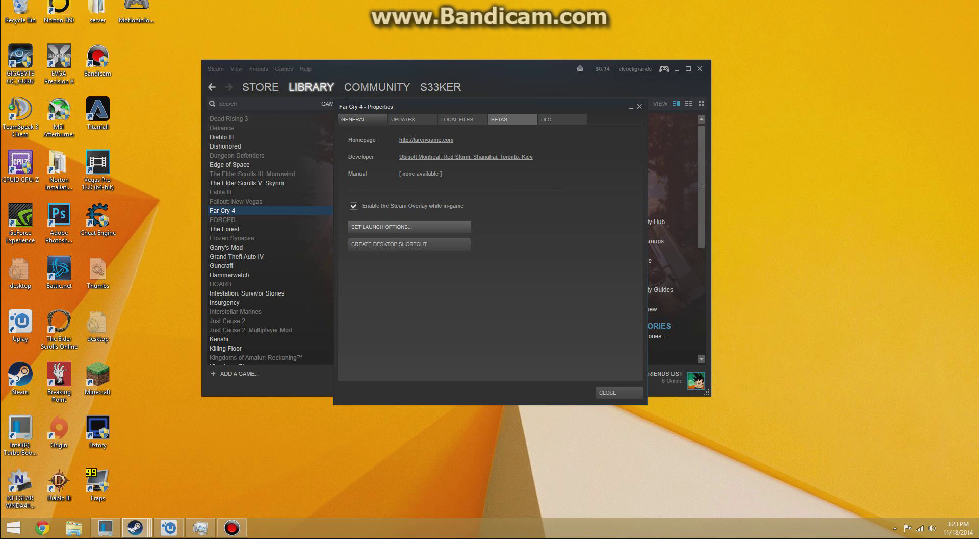
pyautogui.click(619, 393)
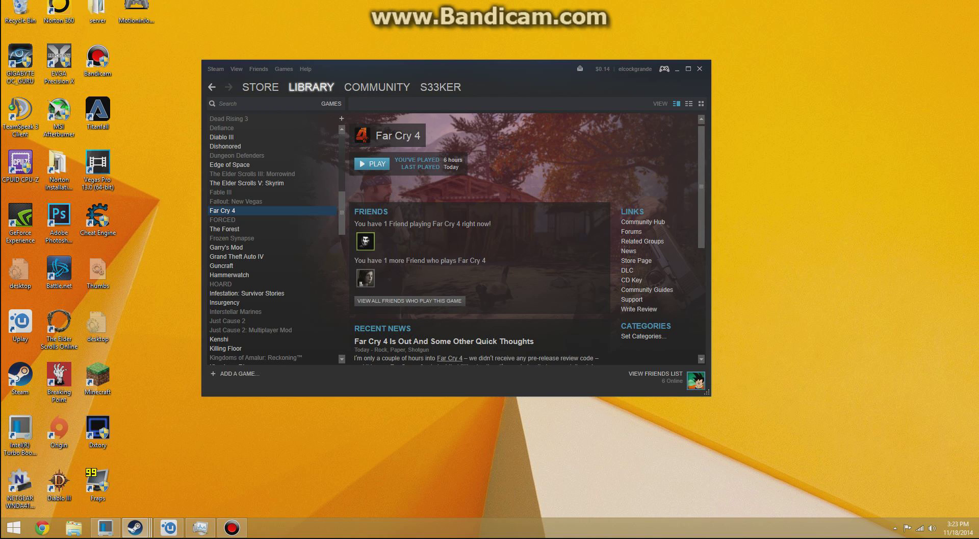
# - Switch to File Explorer and open the My Games folder inside Documents
pyautogui.click(74, 527)
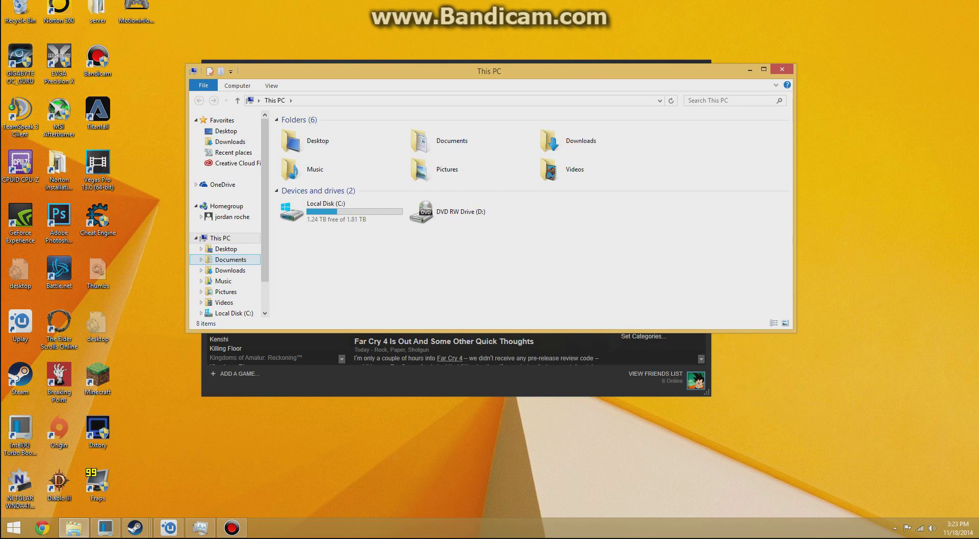
pyautogui.click(231, 260)
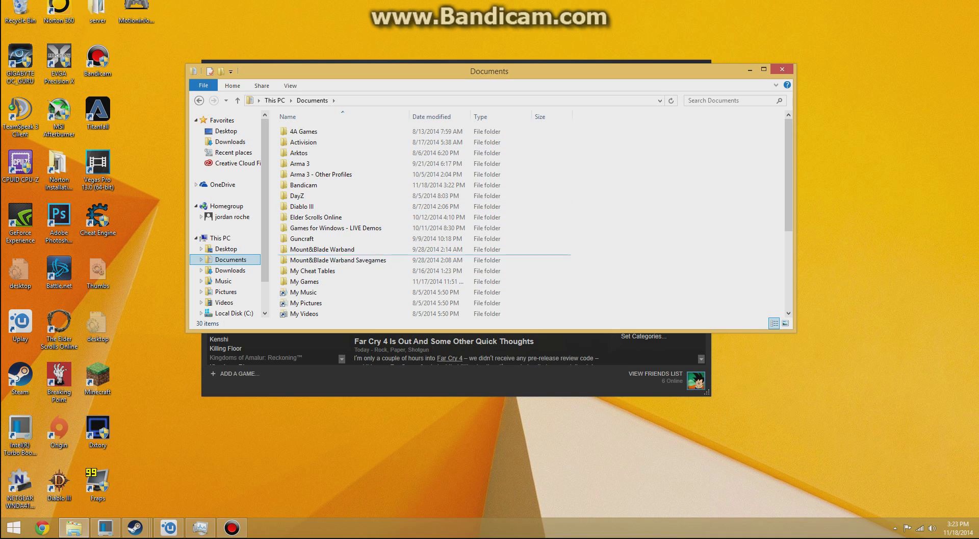
pyautogui.doubleClick(305, 281)
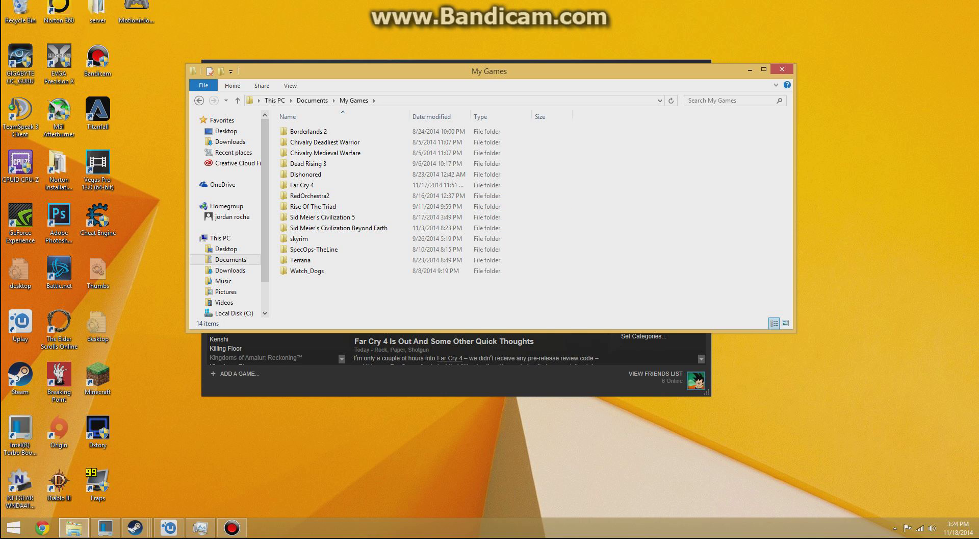
# - View Far Cry 4's installation folder from its Steam properties, then close it and return to the My Games folder
pyautogui.click(250, 385)
pyautogui.rightClick(231, 209)
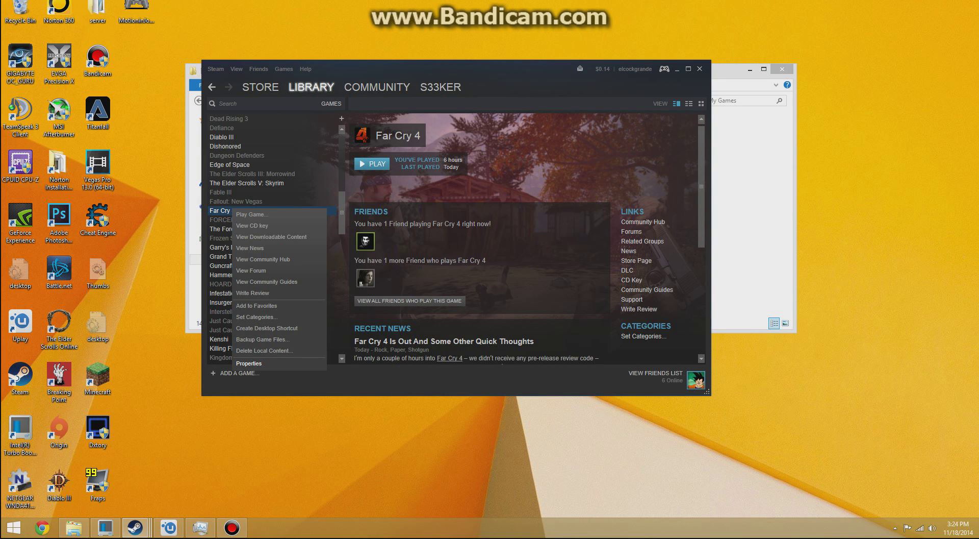
pyautogui.click(250, 365)
pyautogui.click(457, 120)
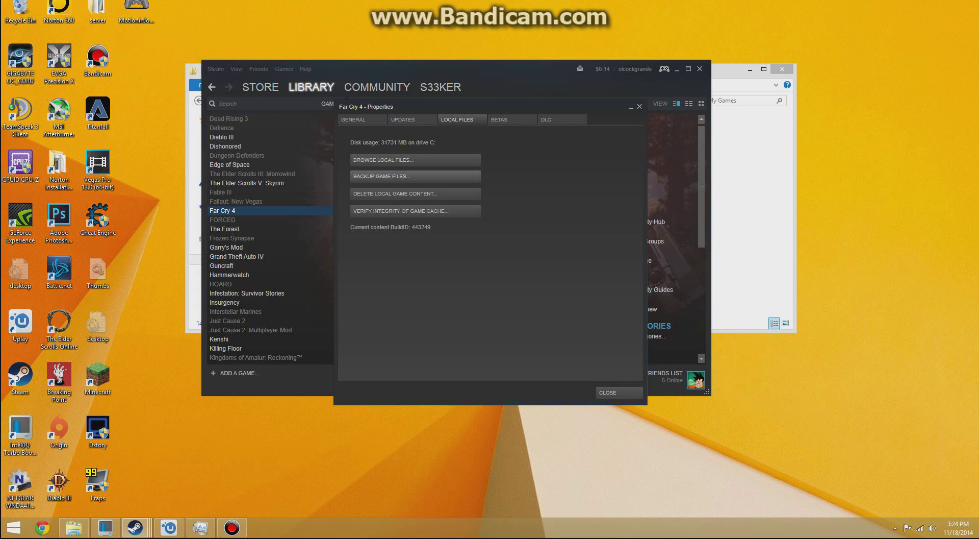
pyautogui.click(388, 160)
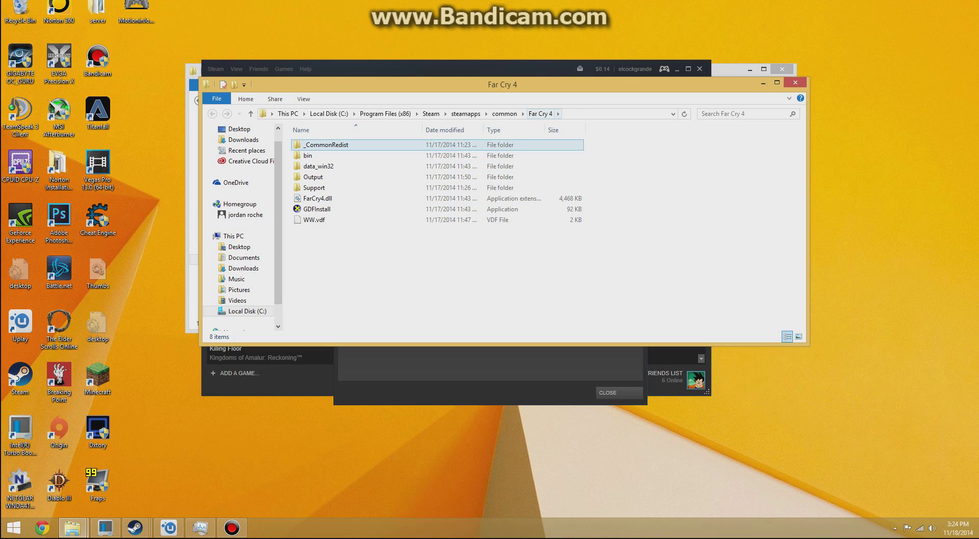
pyautogui.click(795, 82)
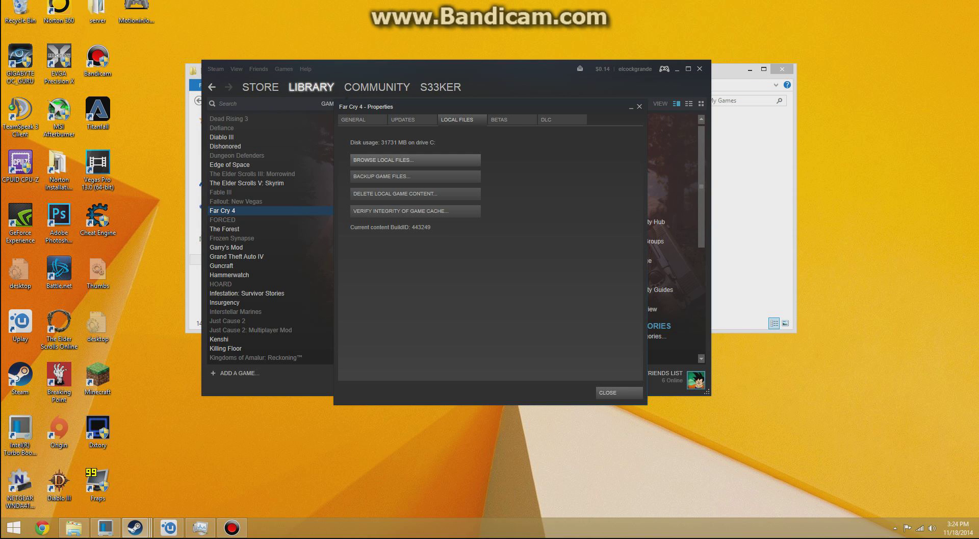
pyautogui.click(618, 392)
pyautogui.click(751, 219)
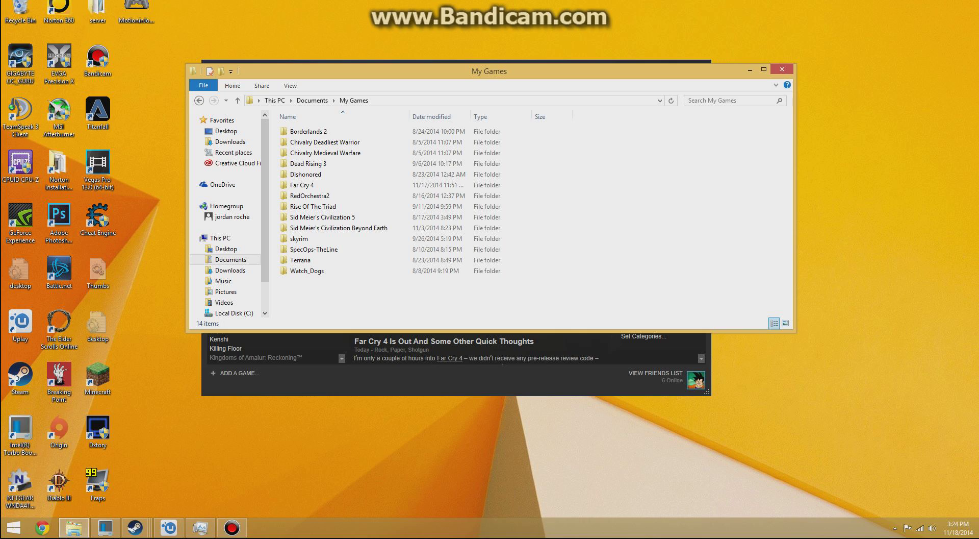
# - Open the GamerProfile XML file from the profile subfolder of the Far Cry 4 folder in Notepad
pyautogui.doubleClick(306, 185)
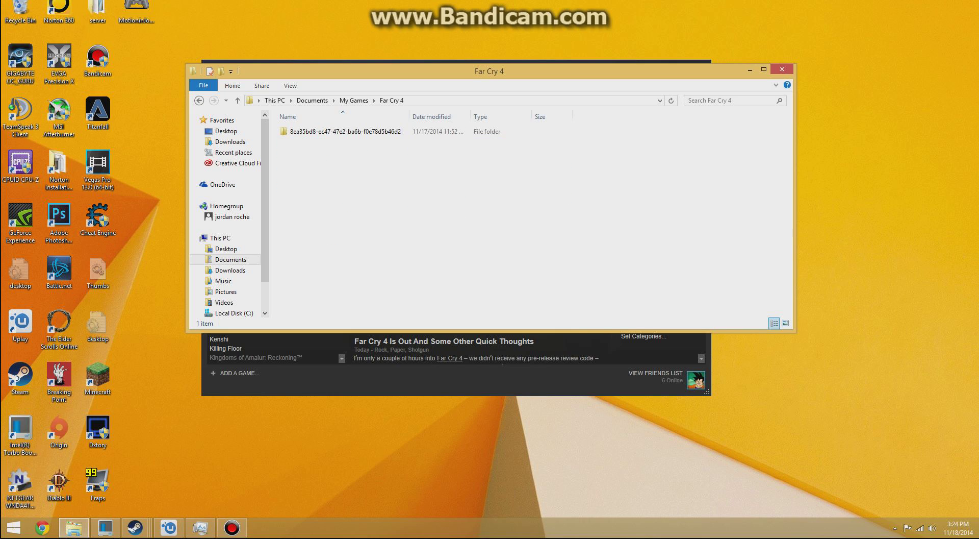
pyautogui.click(346, 132)
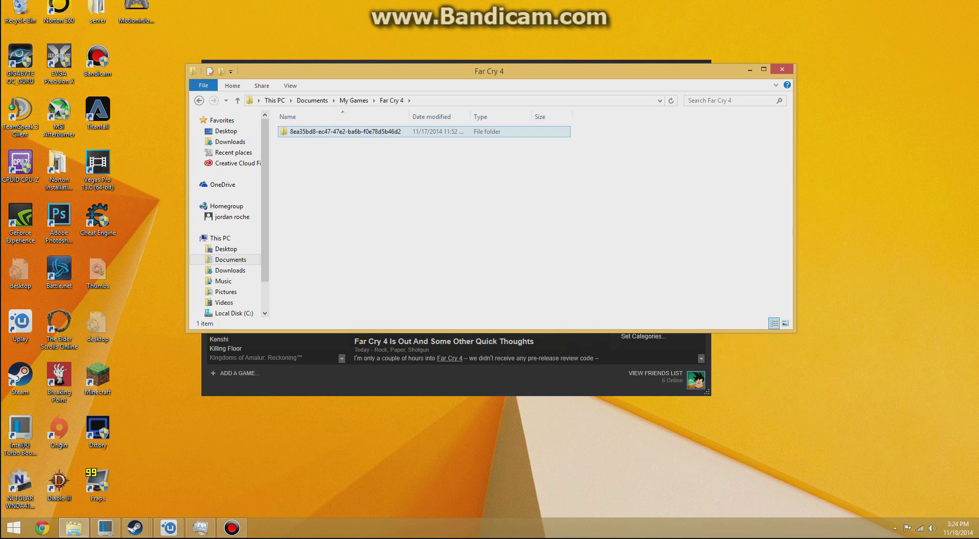
pyautogui.press('Return')
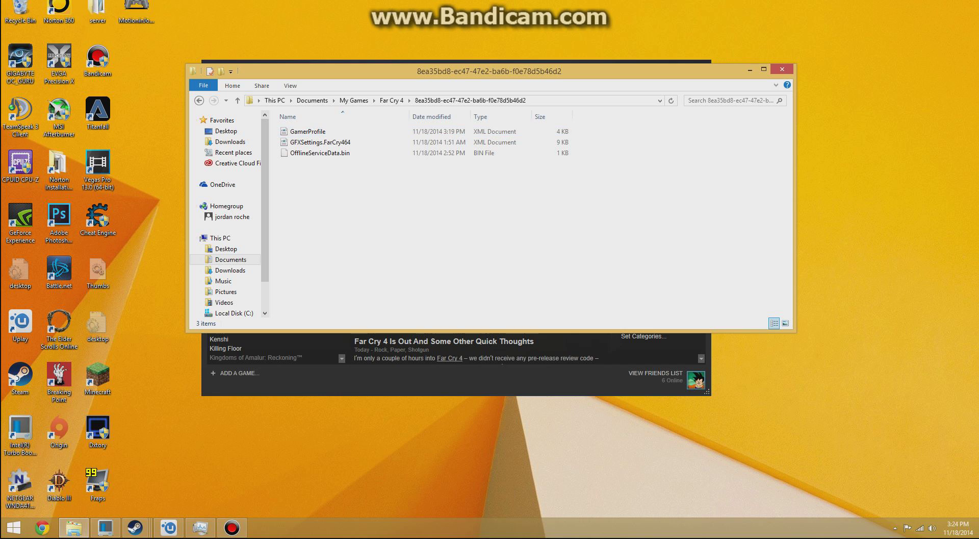
pyautogui.rightClick(315, 134)
pyautogui.moveTo(357, 164)
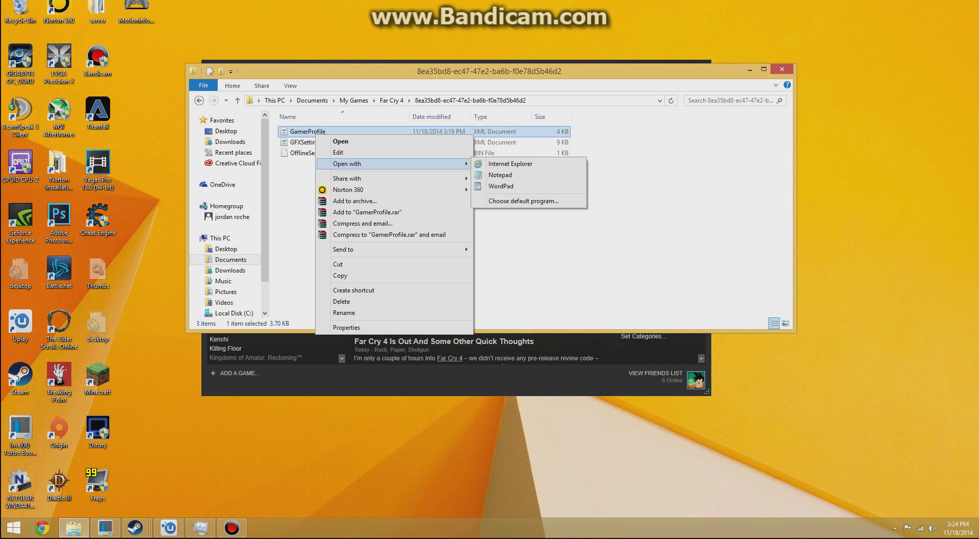
pyautogui.click(500, 175)
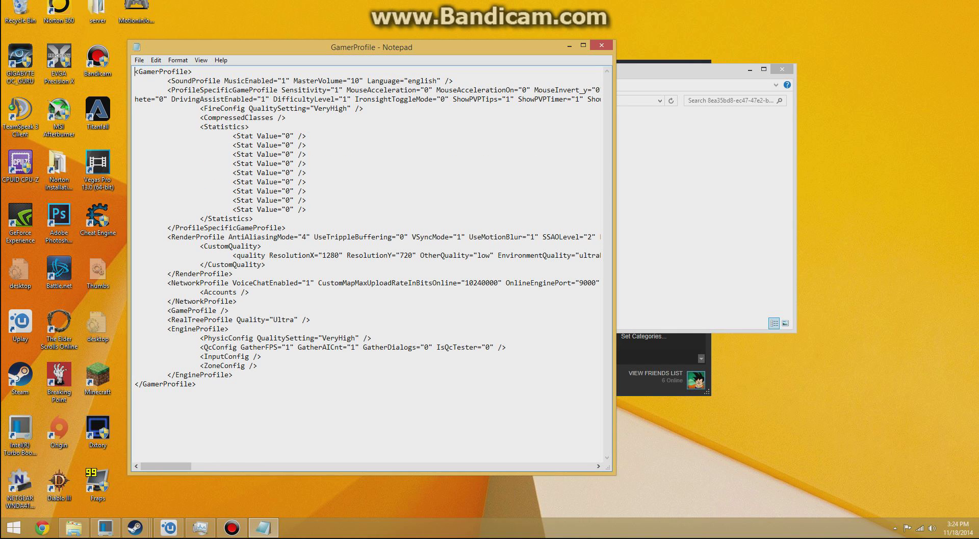
pyautogui.moveTo(434, 40)
pyautogui.mouseDown()
pyautogui.moveTo(434, 146)
pyautogui.moveTo(433, 42)
pyautogui.mouseUp()
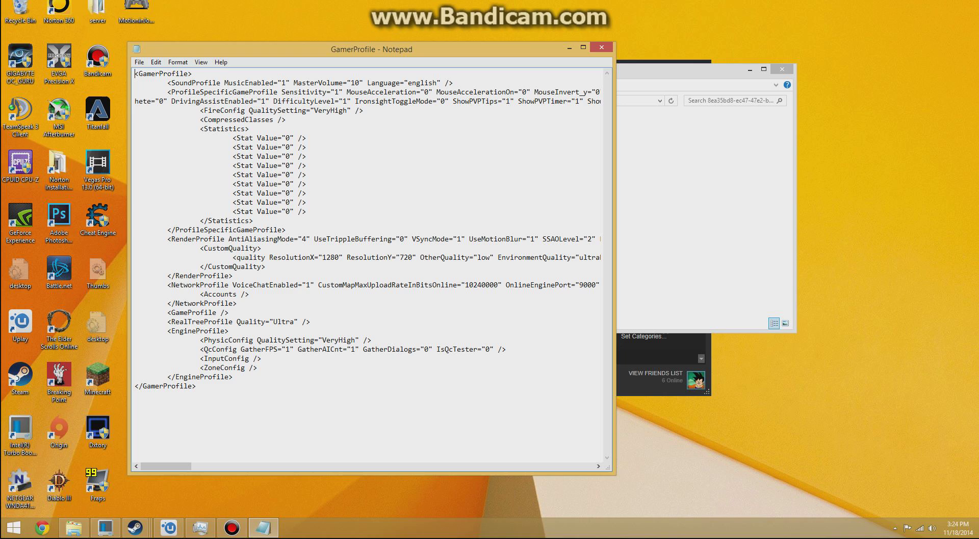
# - Check the MouseAcceleration, MouseAccelerationOn, Smoothness and Smoothness_Ironsight attributes in the ProfileSpecificGameProfile entry
pyautogui.moveTo(346, 92); pyautogui.dragTo(530, 92)
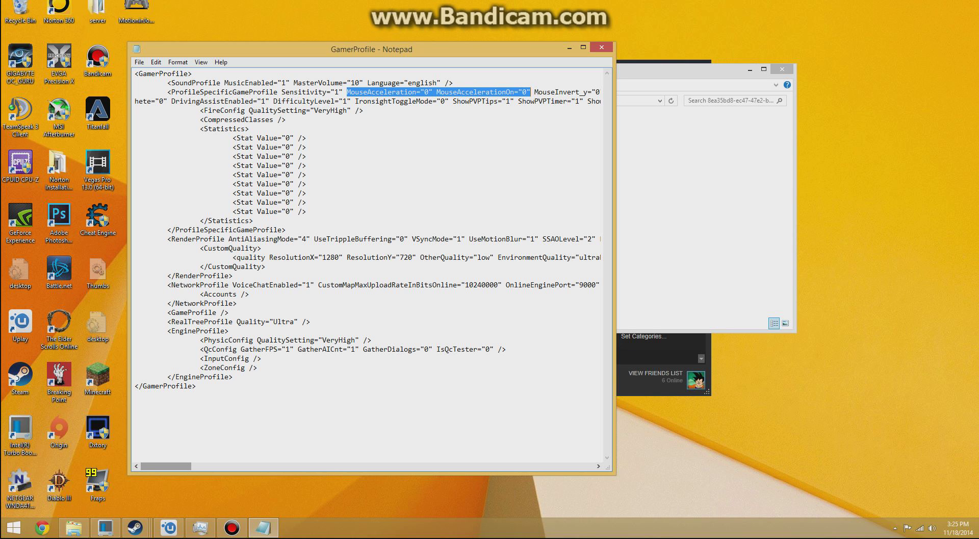
pyautogui.moveTo(166, 466); pyautogui.dragTo(317, 466)
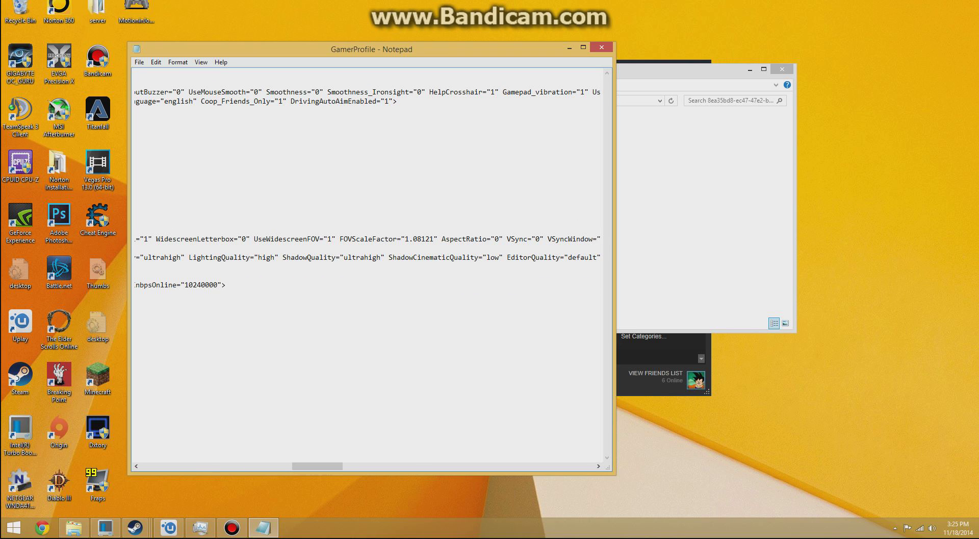
pyautogui.moveTo(266, 92); pyautogui.dragTo(425, 92)
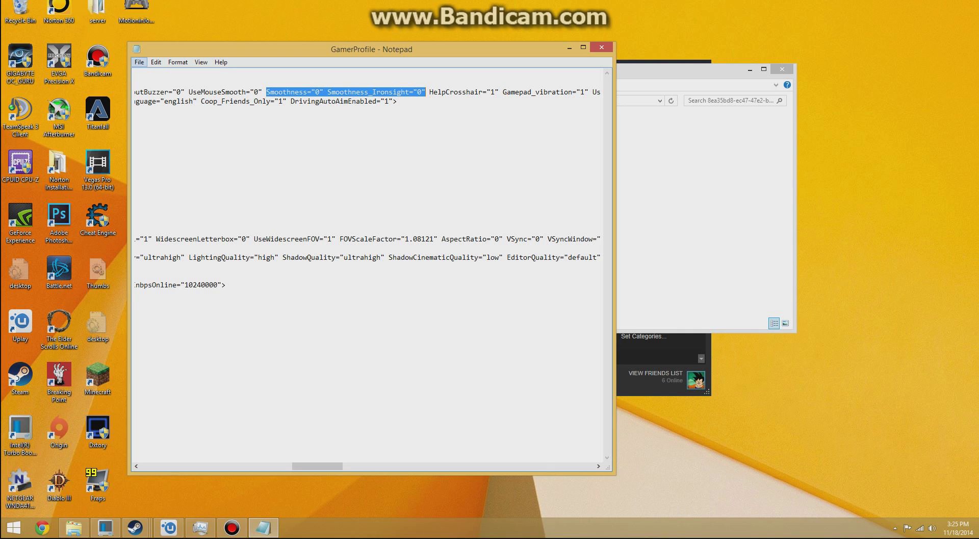
# - Save the GamerProfile file, then close it and its folder window
pyautogui.click(140, 62)
pyautogui.press('Return')
pyautogui.hotkey('alt', 'F4')
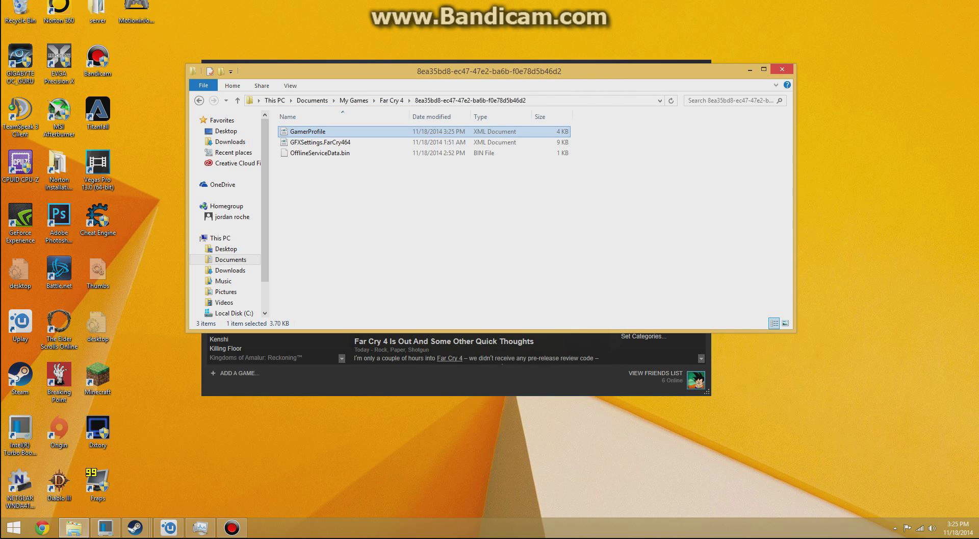
pyautogui.hotkey('alt', 'F4')
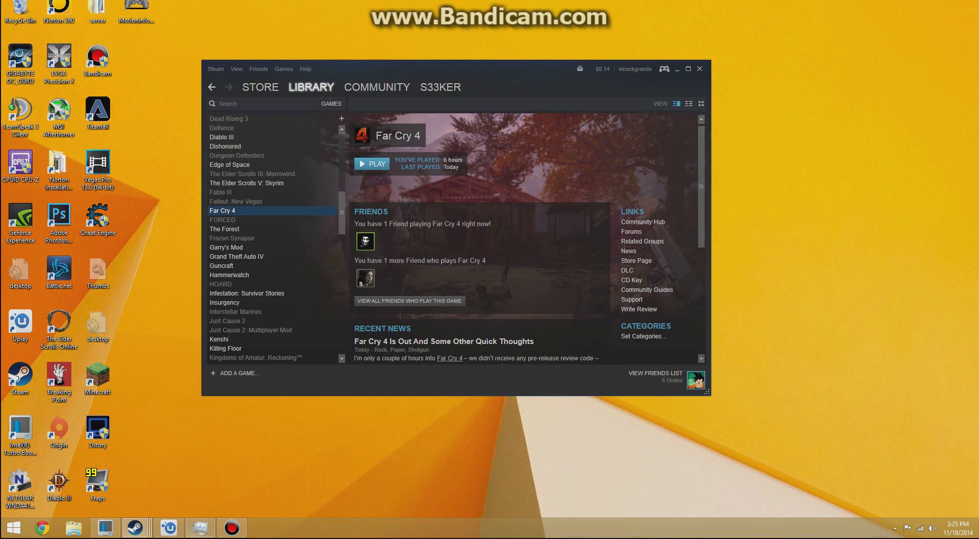
# - Switch to Uplay and look through the options offered for Far Cry 4 in the game library
pyautogui.click(169, 527)
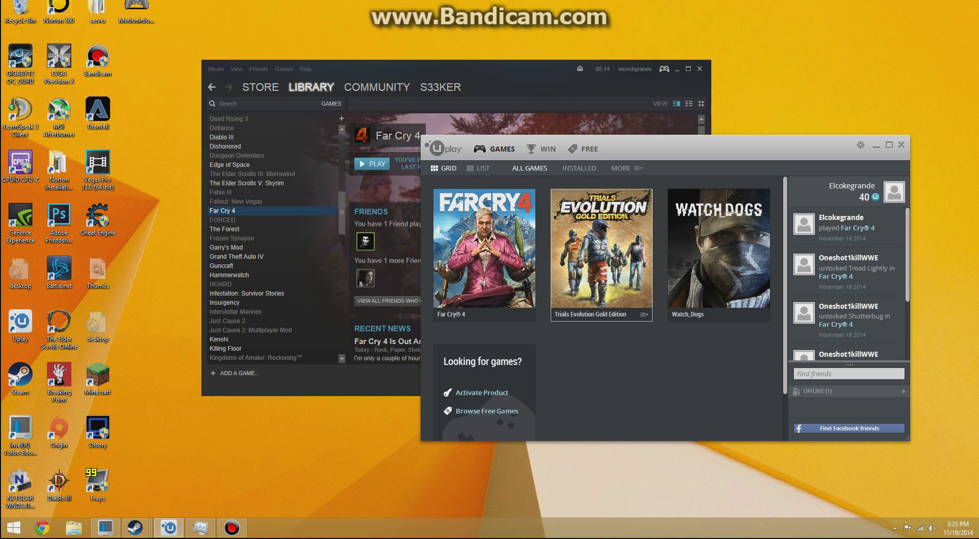
pyautogui.click(527, 315)
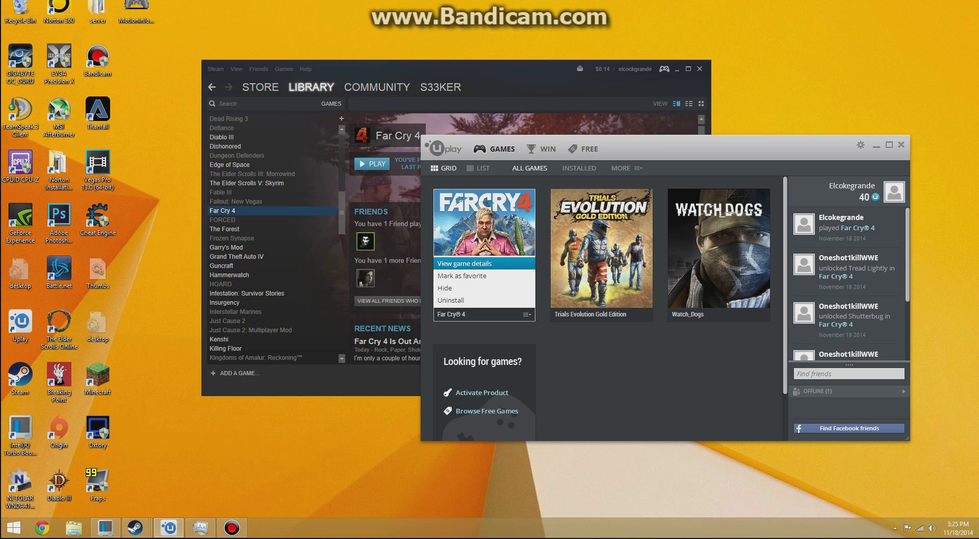
pyautogui.click(714, 360)
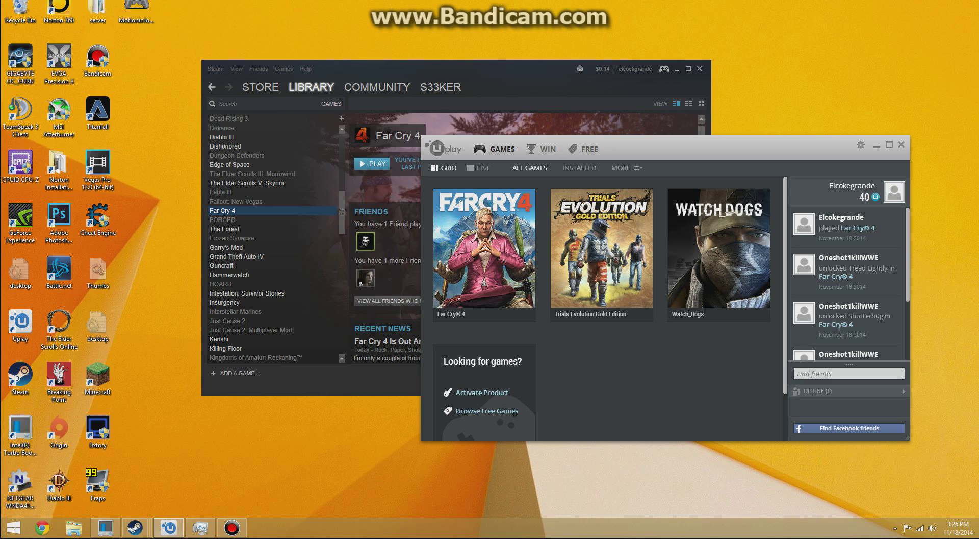
# - Switch back to Steam, review the launch options in Far Cry 4's properties, and close them
pyautogui.rightClick(223, 211)
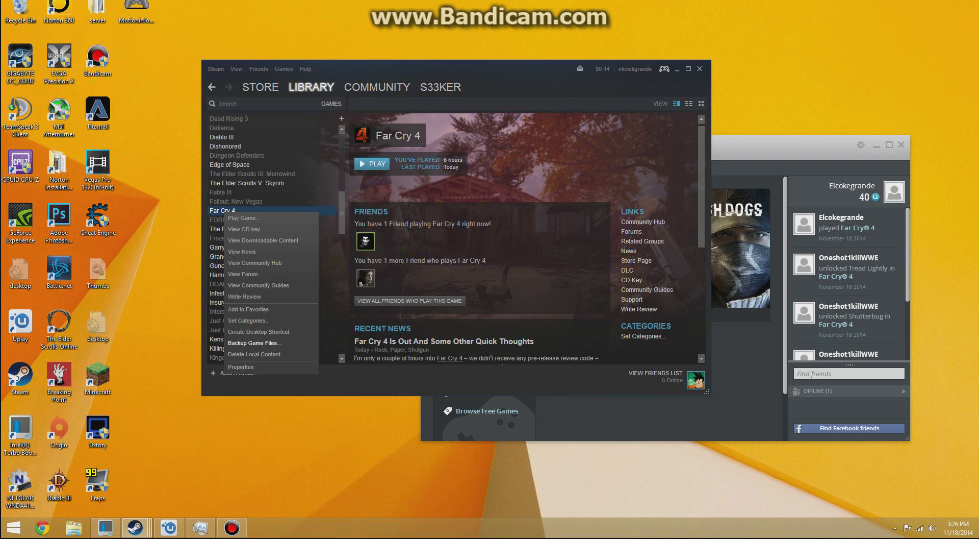
pyautogui.click(241, 367)
pyautogui.click(410, 227)
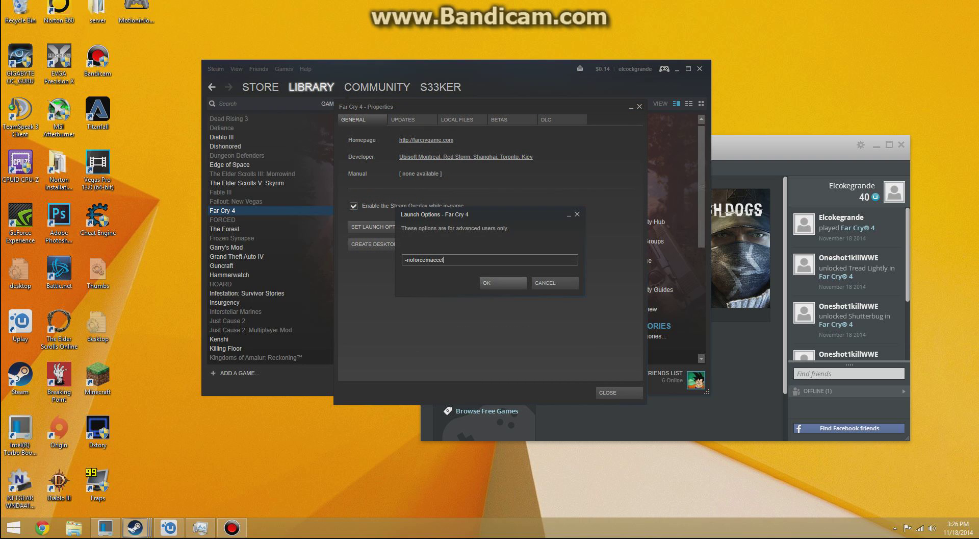
pyautogui.click(503, 282)
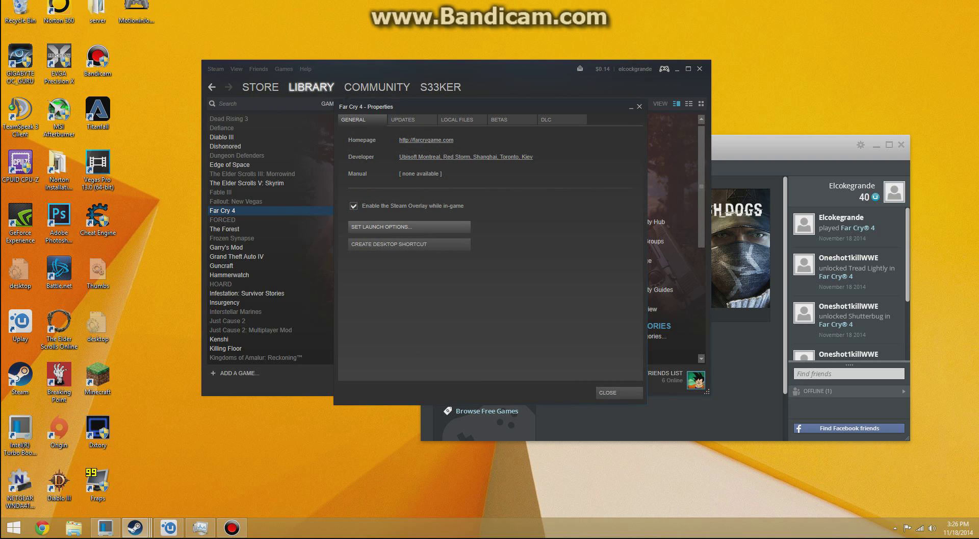
pyautogui.click(619, 392)
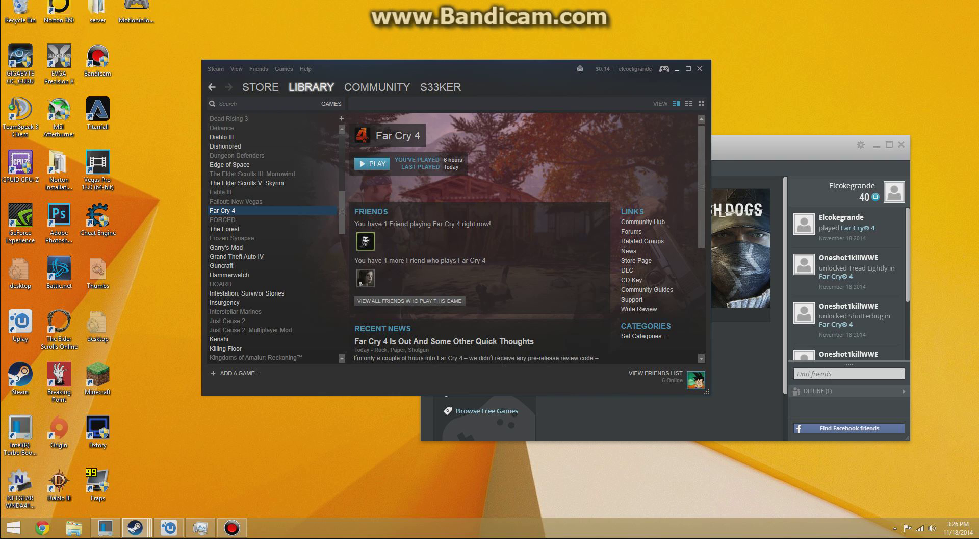
# - Minimize the Uplay window
pyautogui.click(816, 147)
pyautogui.click(877, 145)
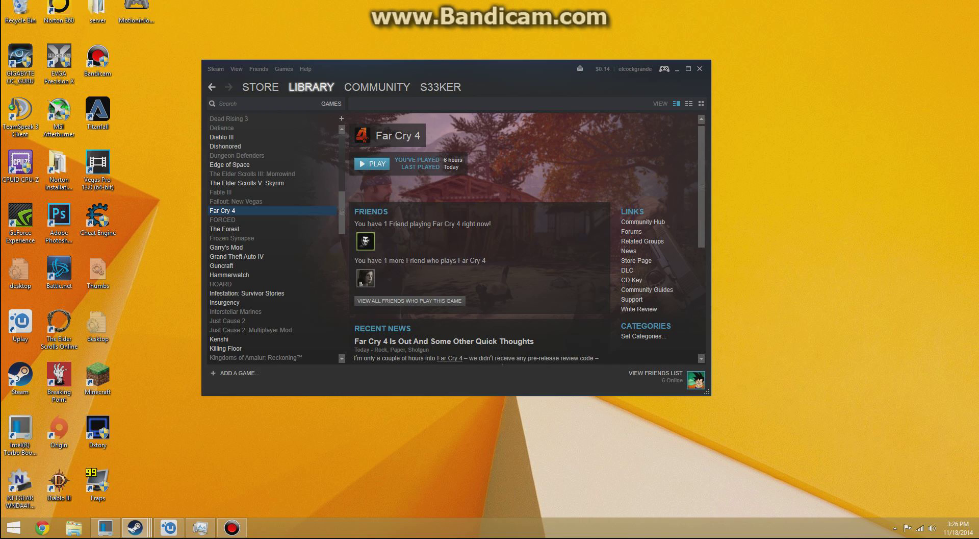
pyautogui.scroll(10, 273, 238)
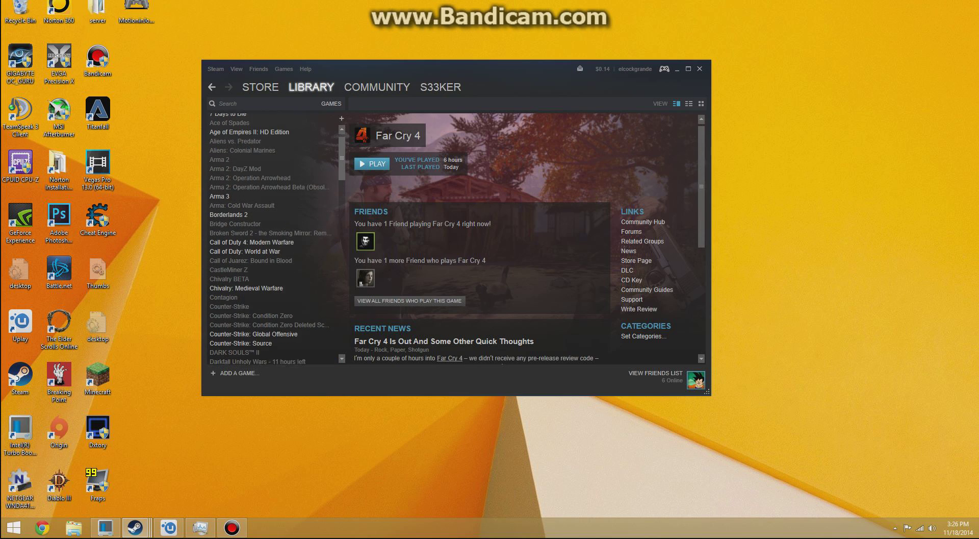
pyautogui.scroll(1, 273, 239)
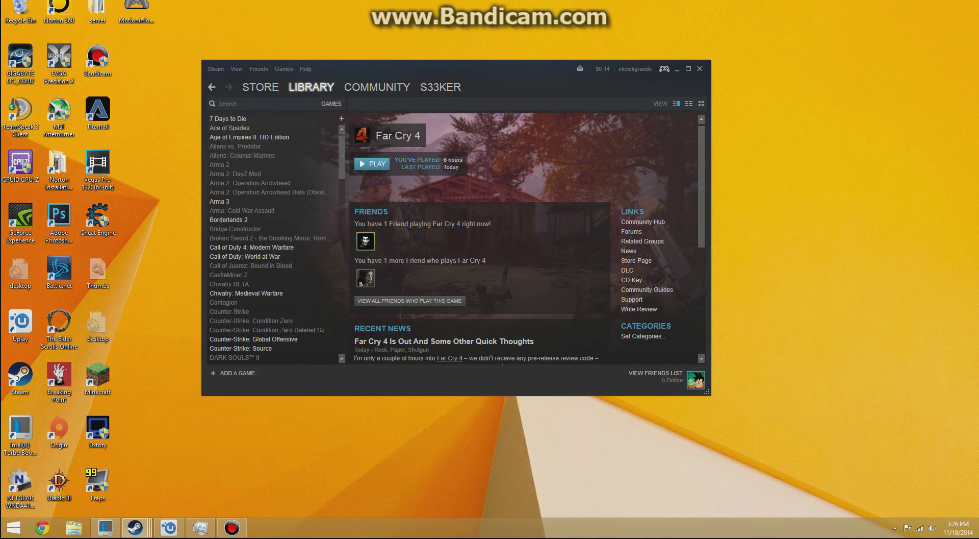